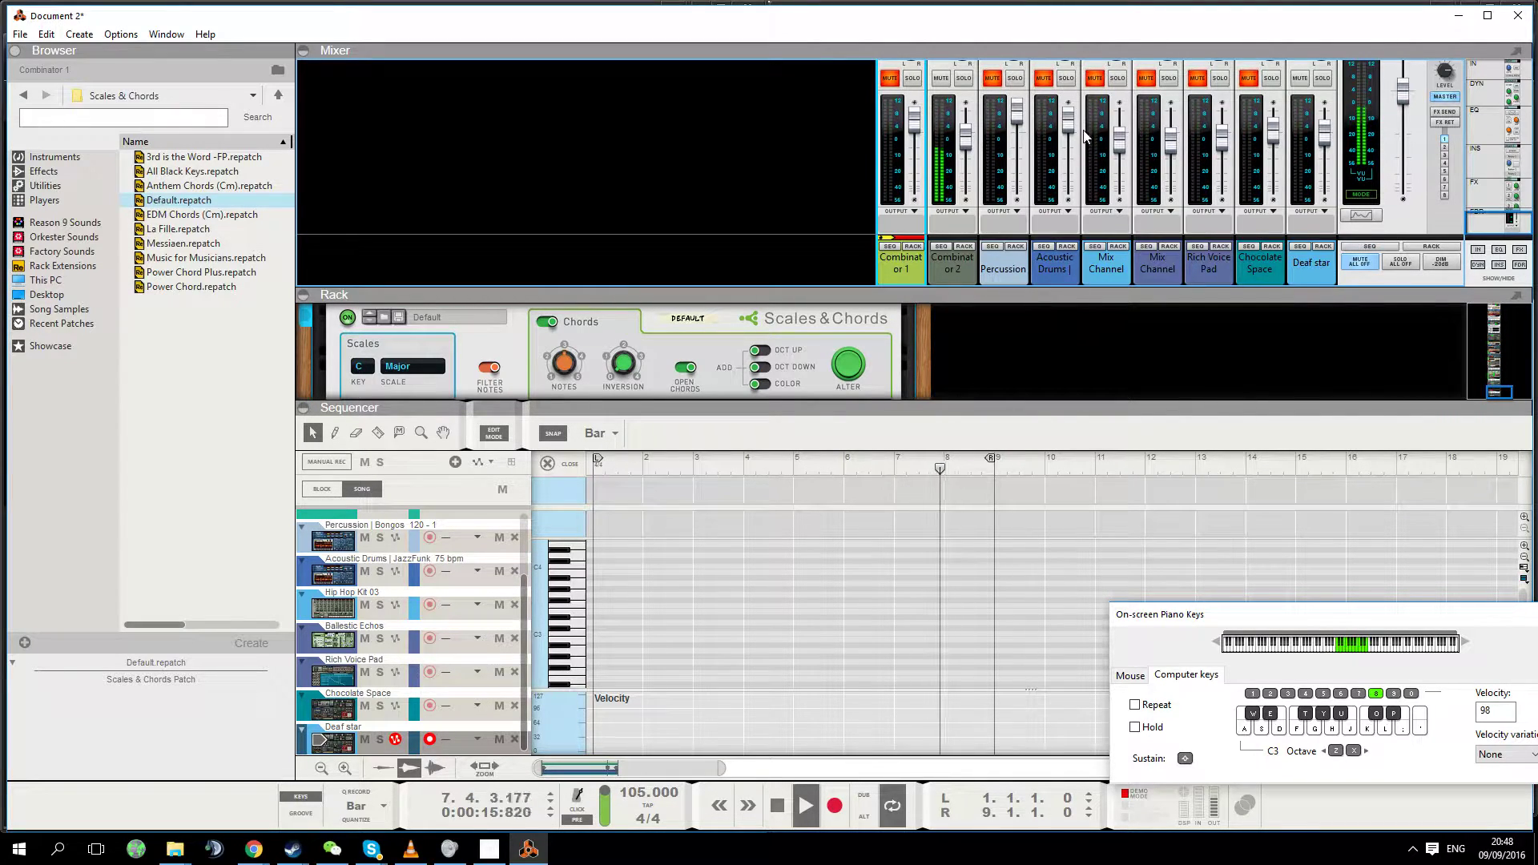
Step: Unmute the first Mix Channel, Combinator 1, the second Mix Channel, Rich Voice Pad, Acoustic Drums, Chocolate Space and Percussion one after another during playback
left_click(1094, 79)
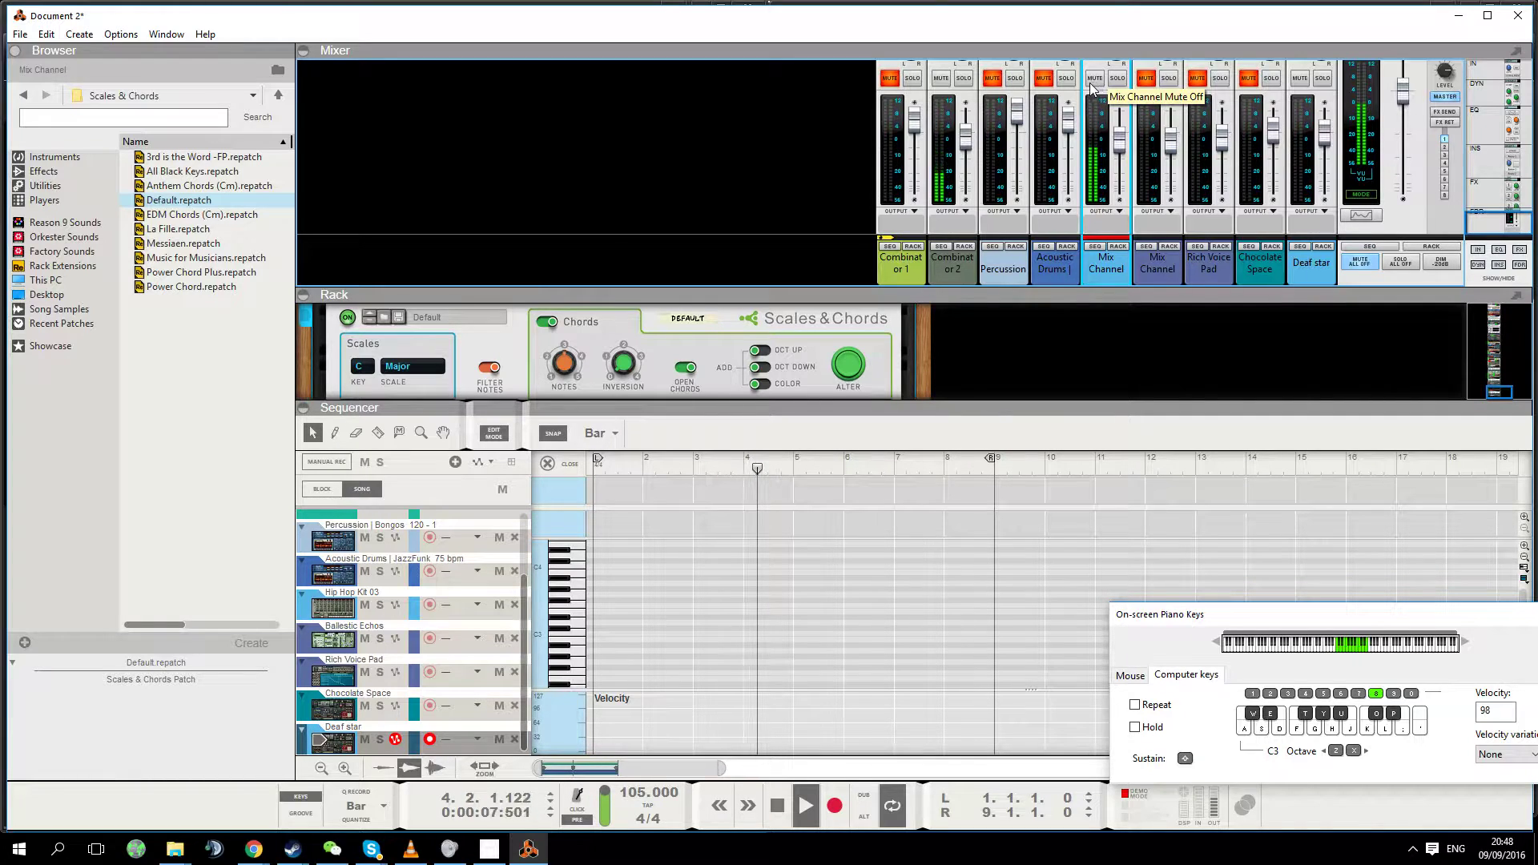
left_click(891, 80)
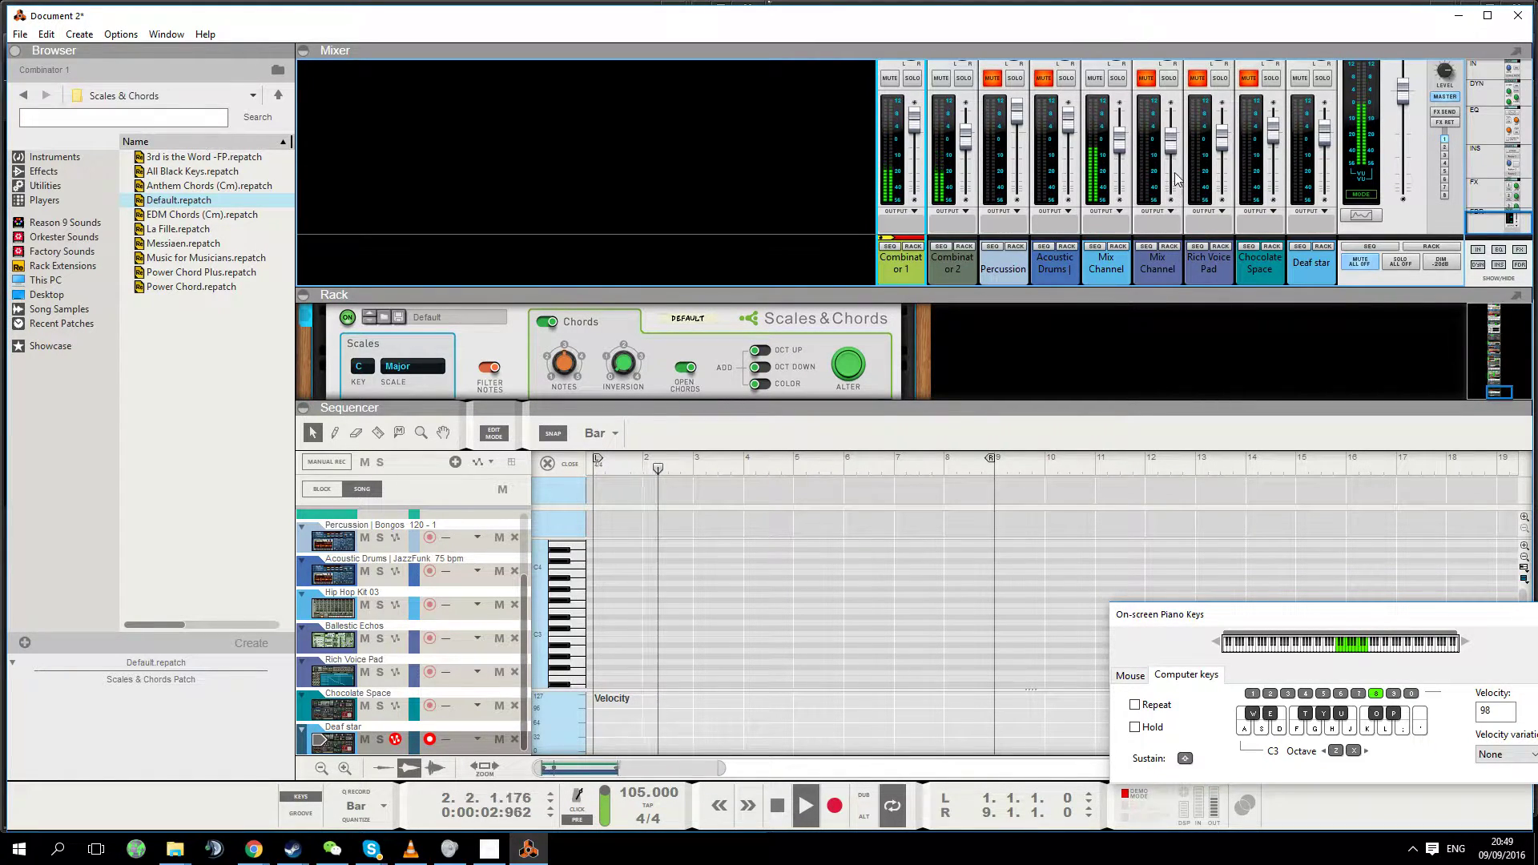
left_click(1146, 78)
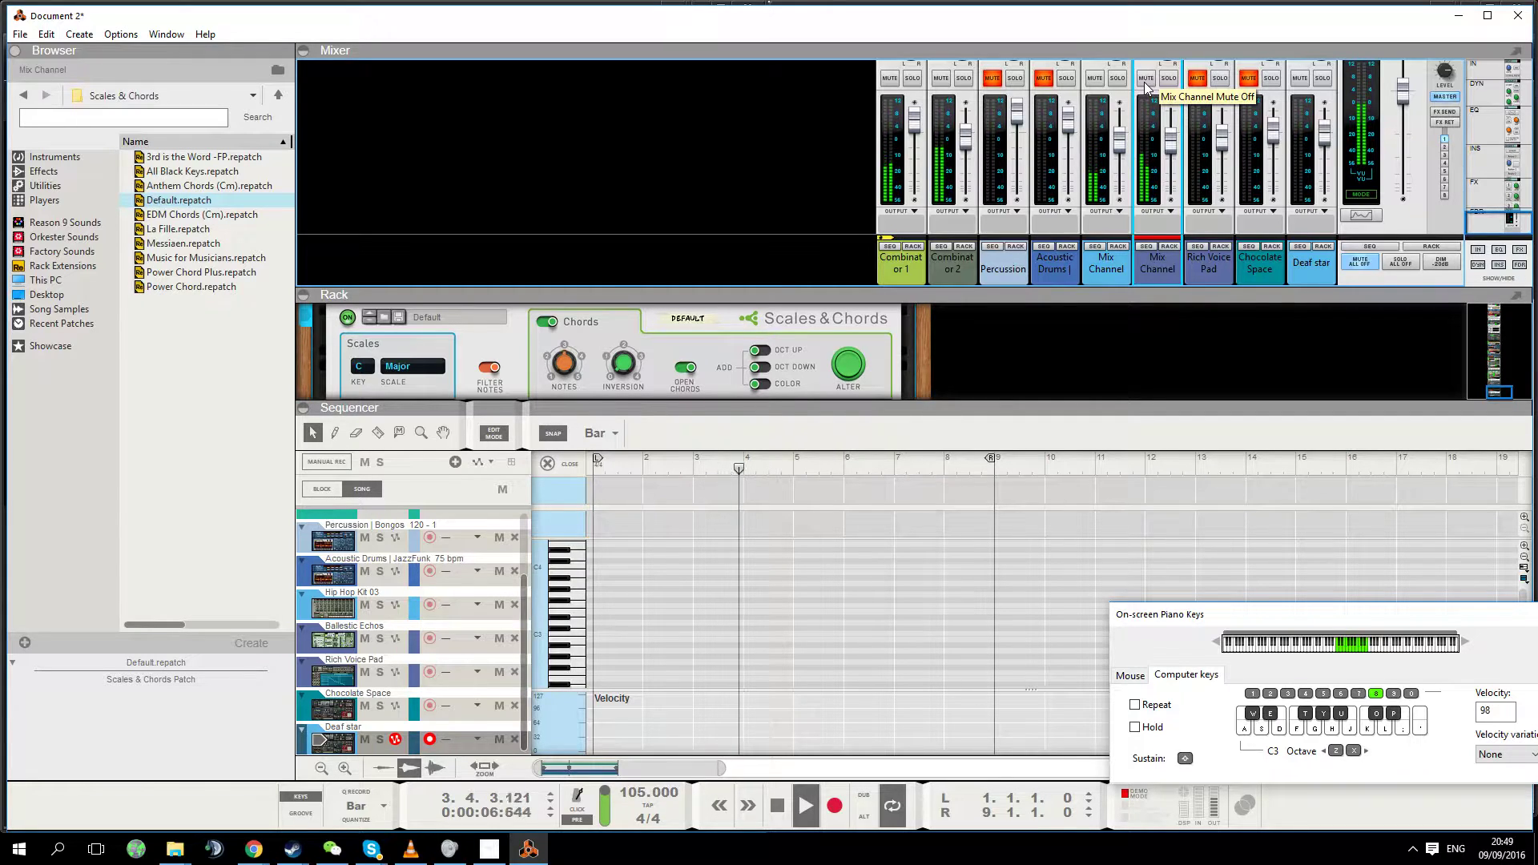
left_click(1197, 80)
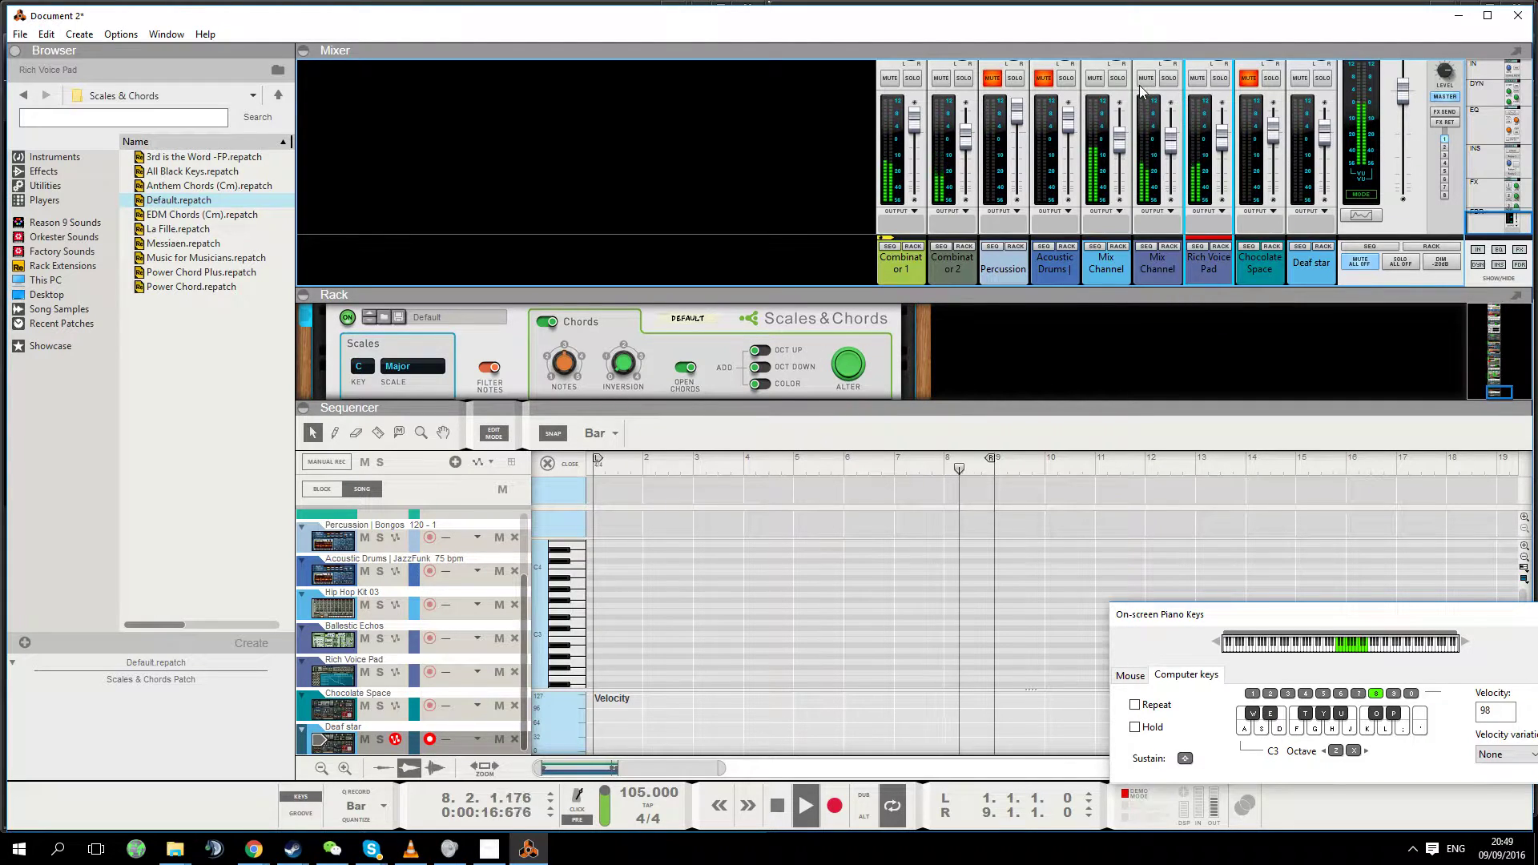
left_click(1043, 77)
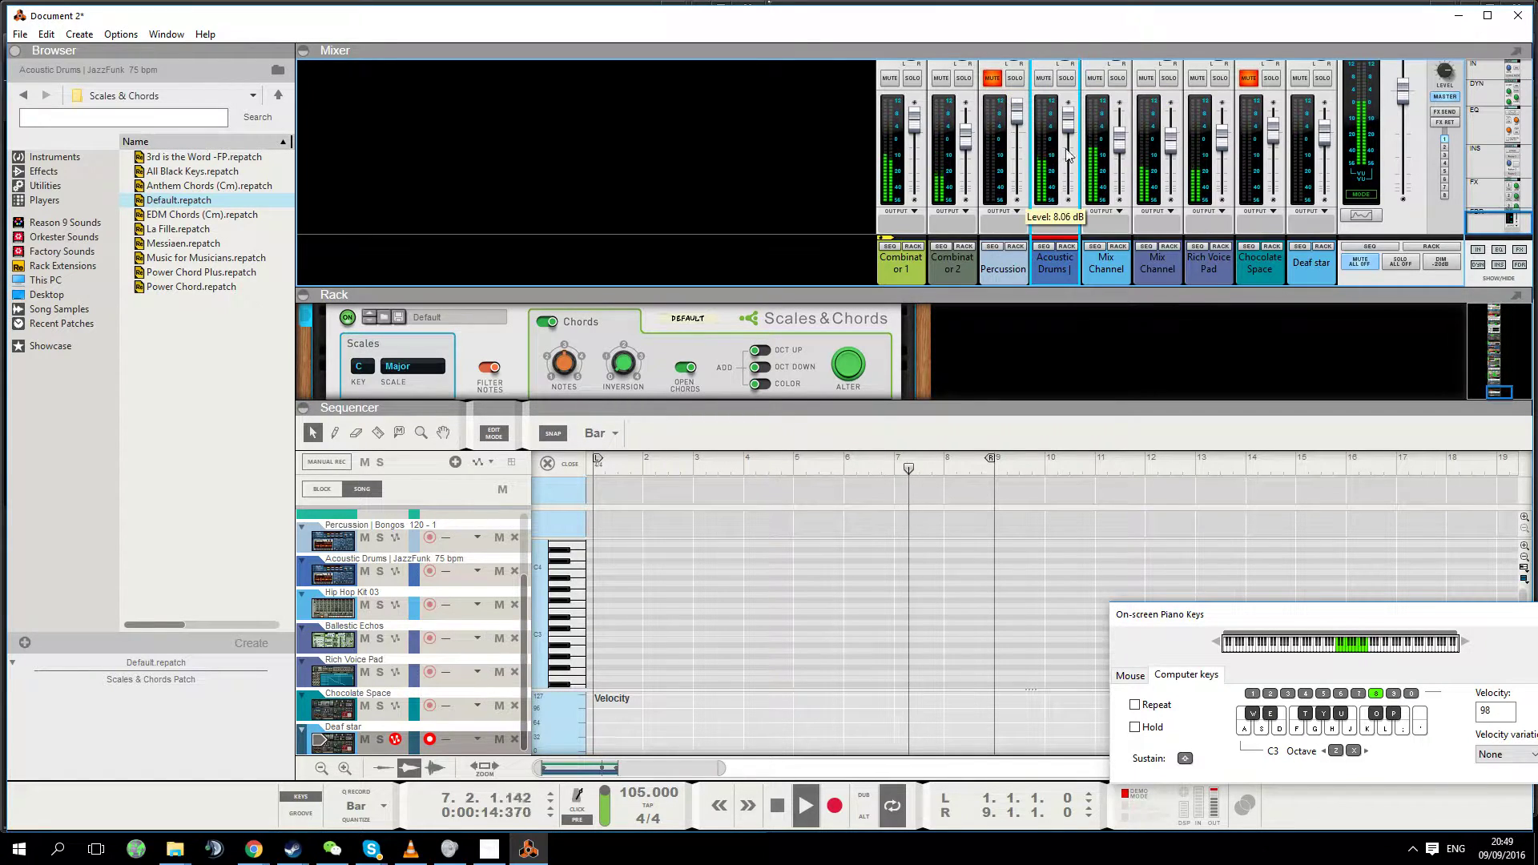
left_click(1247, 78)
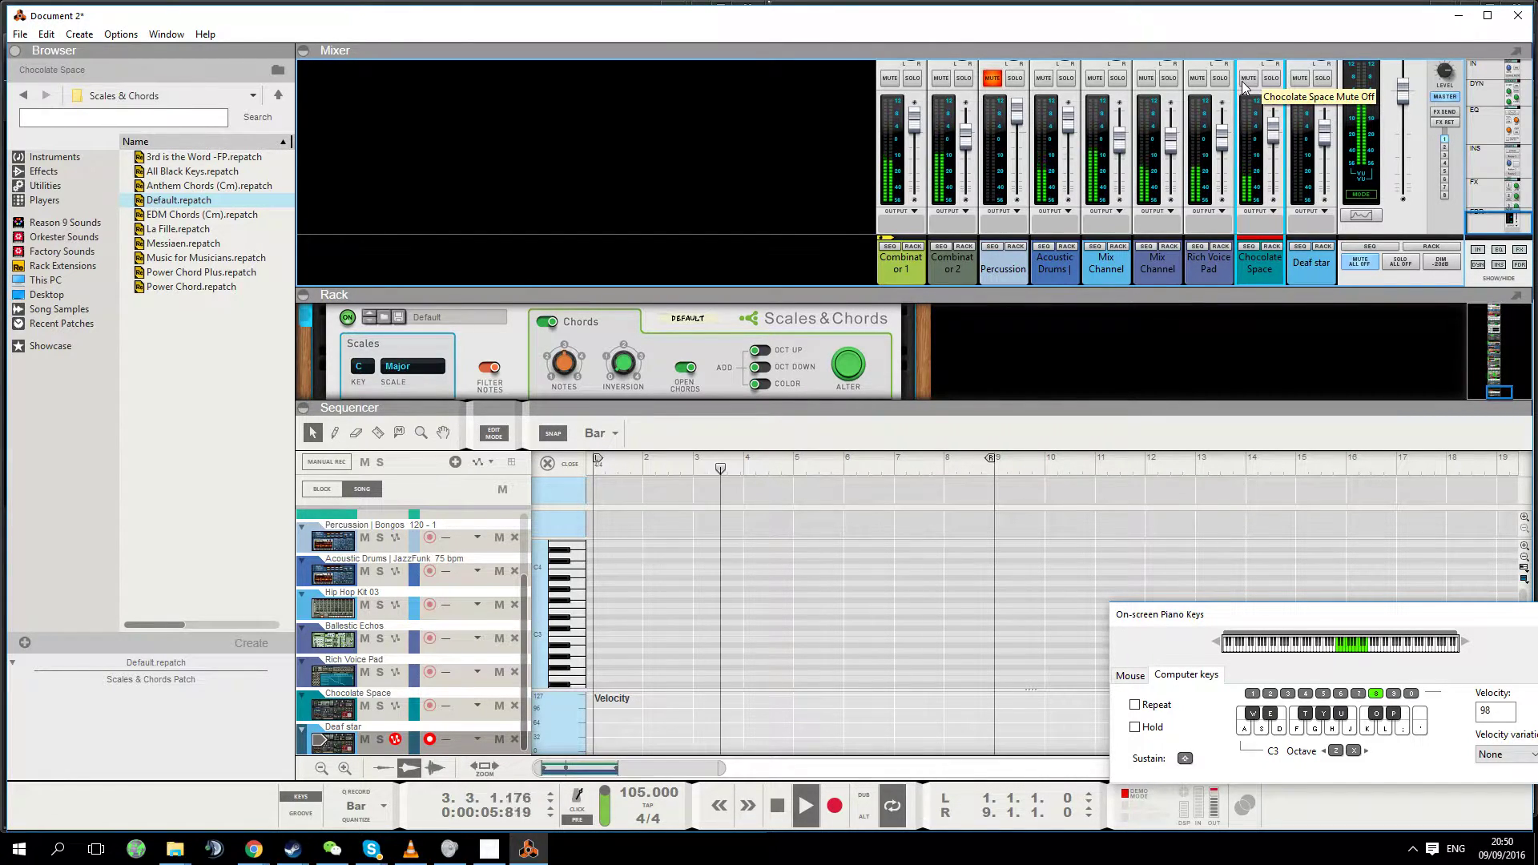
left_click(993, 78)
Step: Mute the Chocolate Space channel and play a live melody on the Deaf star instrument over the running loop
left_click(1247, 78)
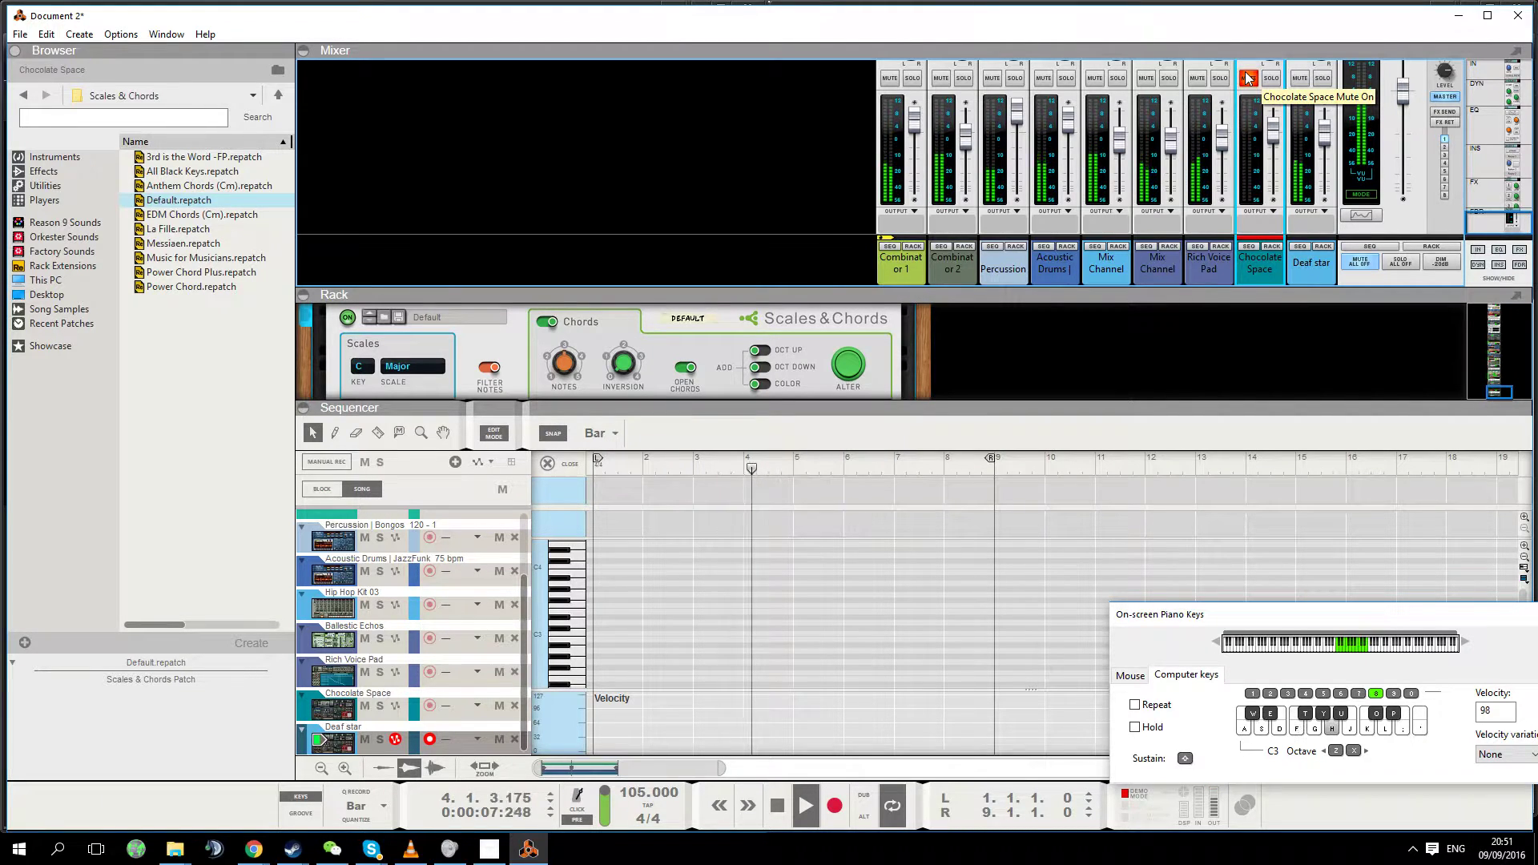
key("j")
key("k")
key("l")
key("f")
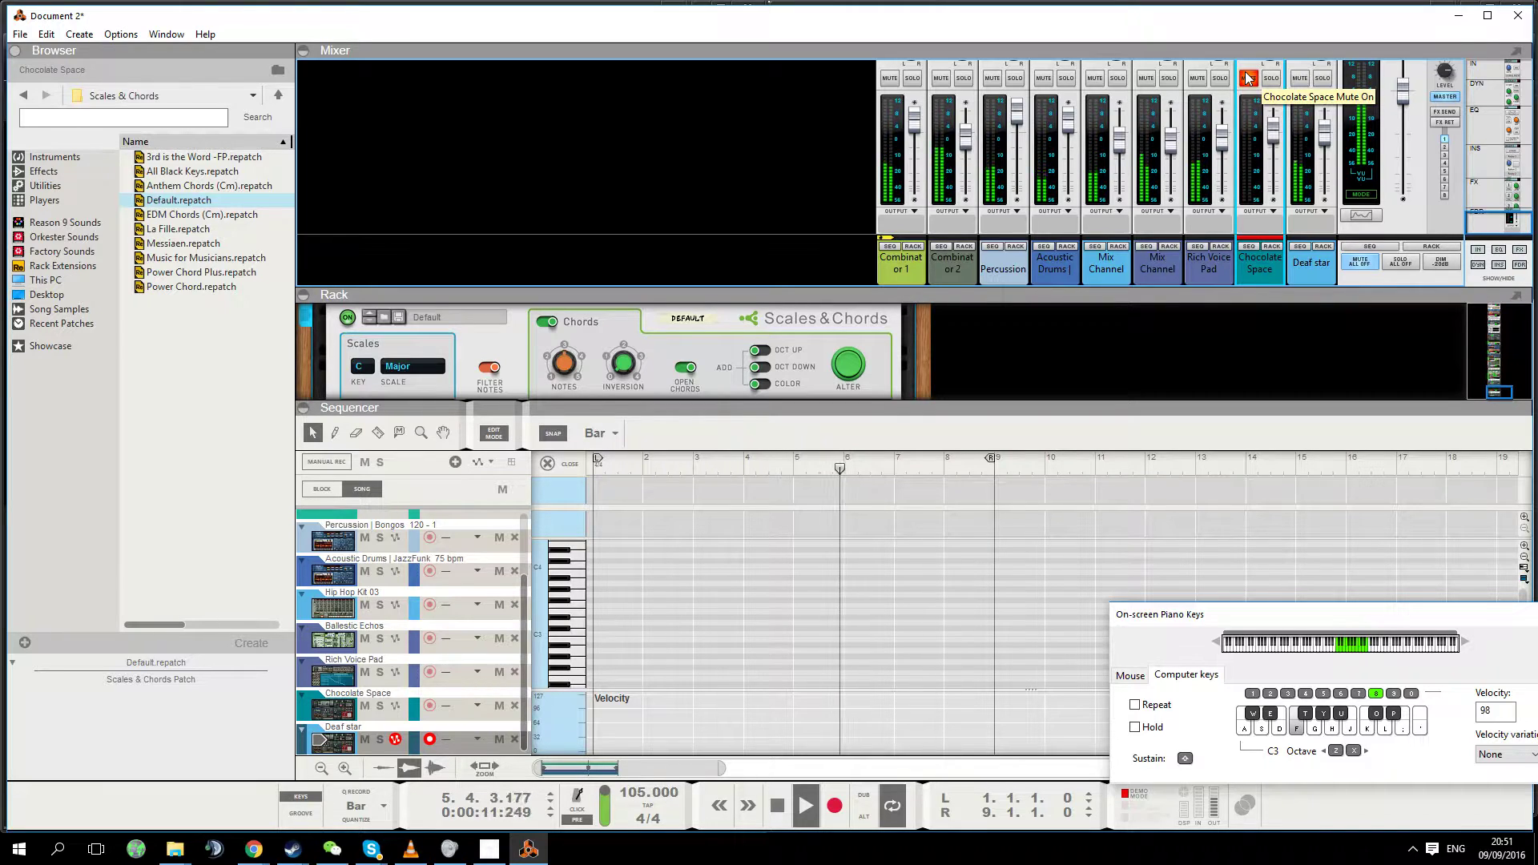
key("d")
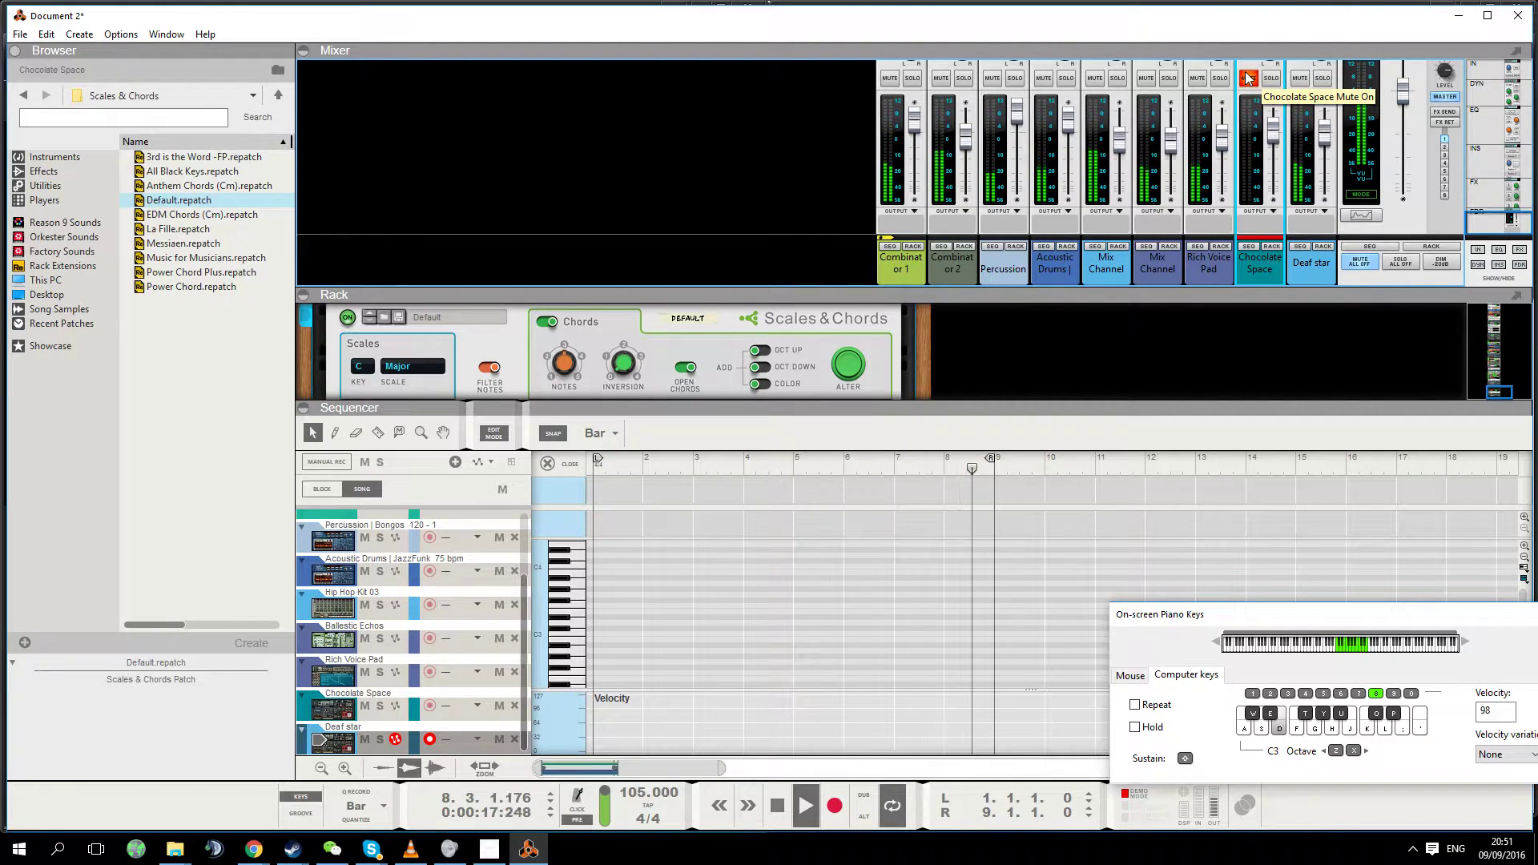
key("j")
key("h")
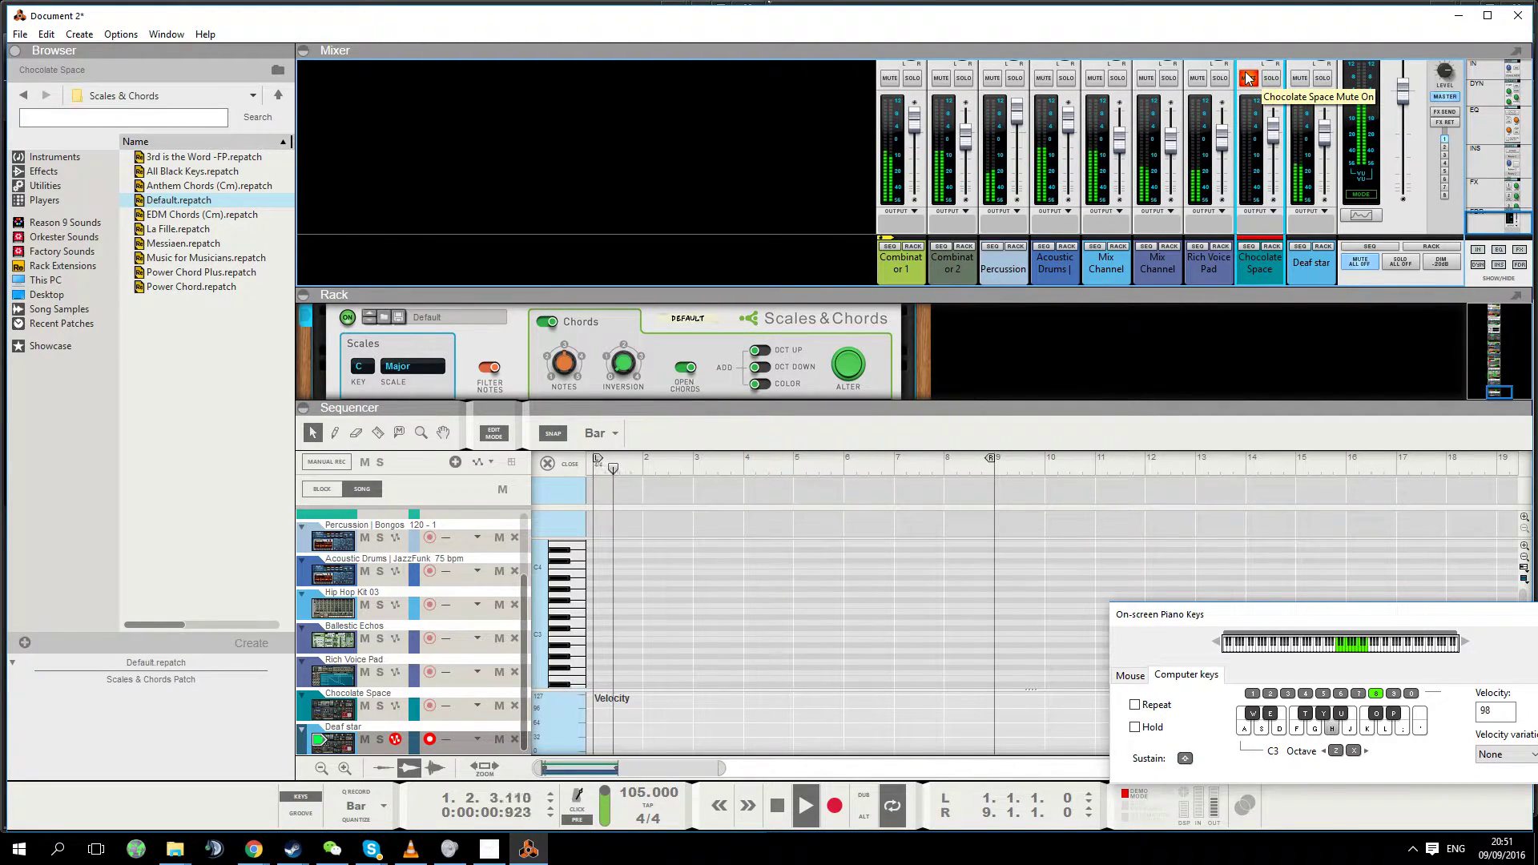
key("d")
key("f")
key("s")
key("a")
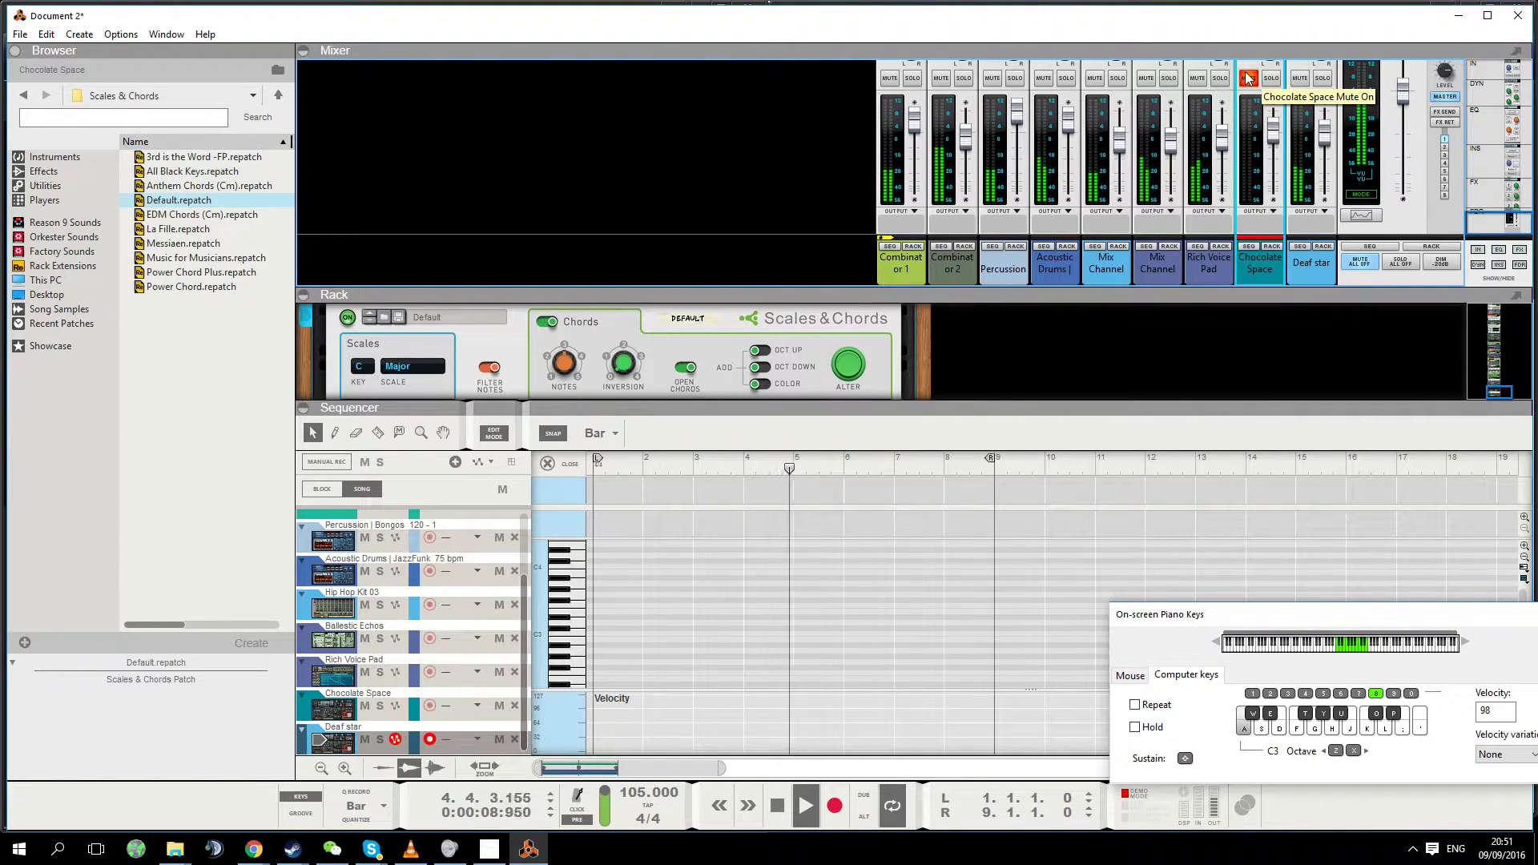
key("j")
key("k")
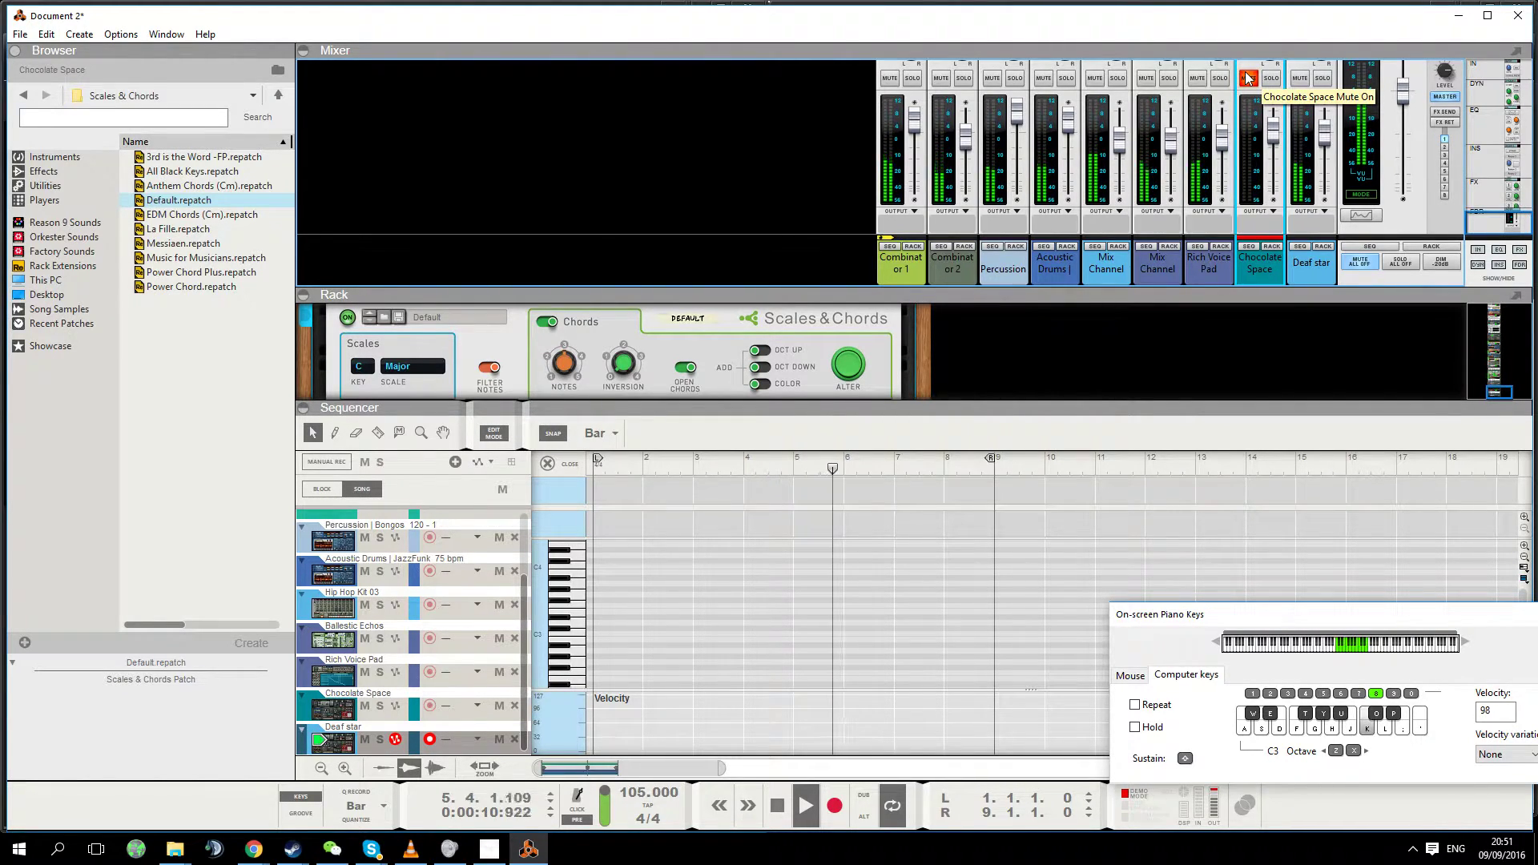
key("l")
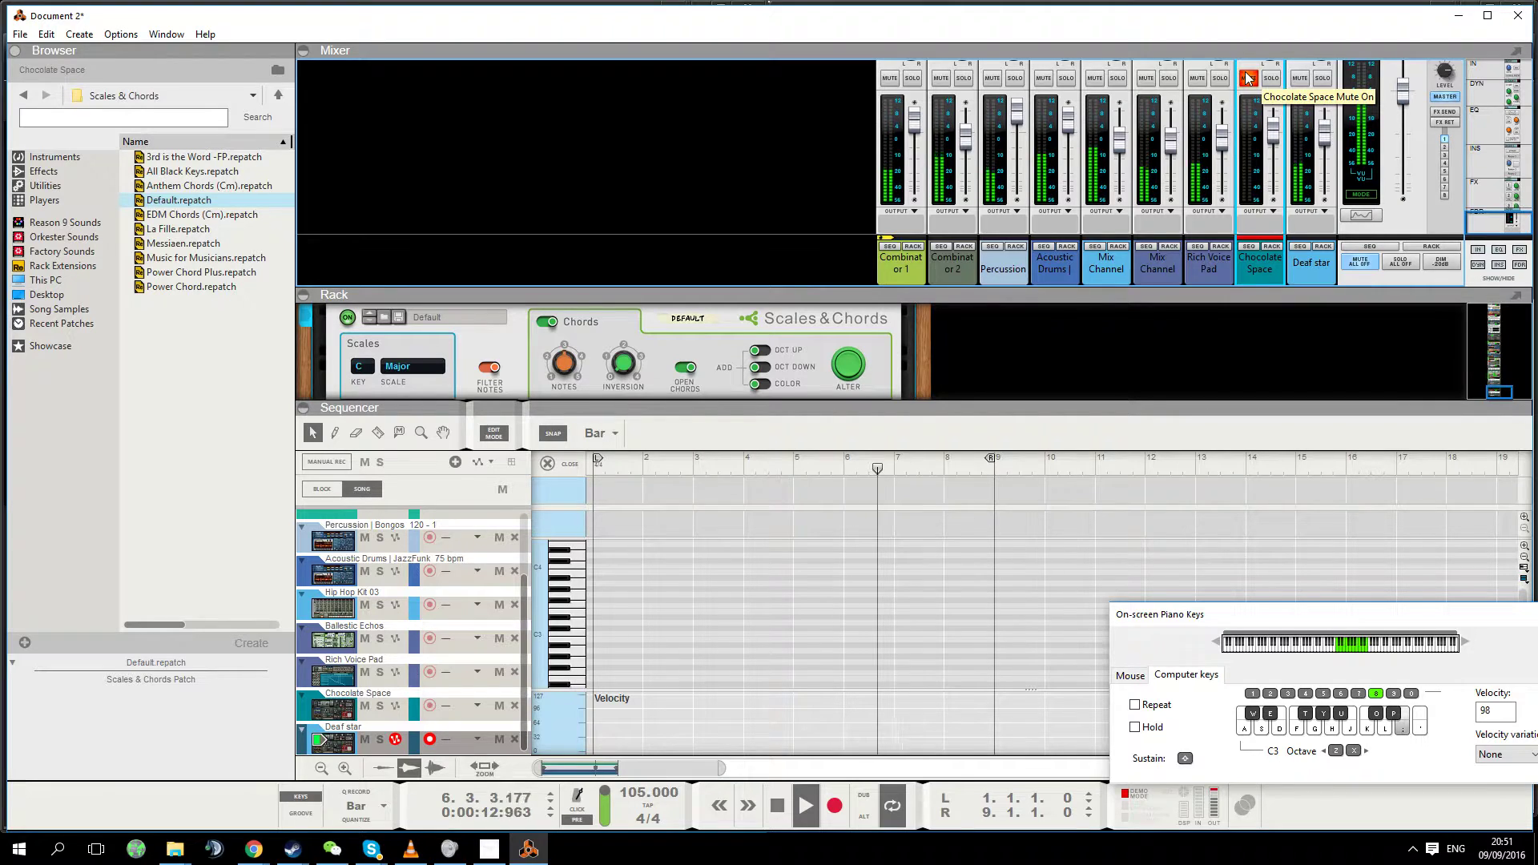
key("k")
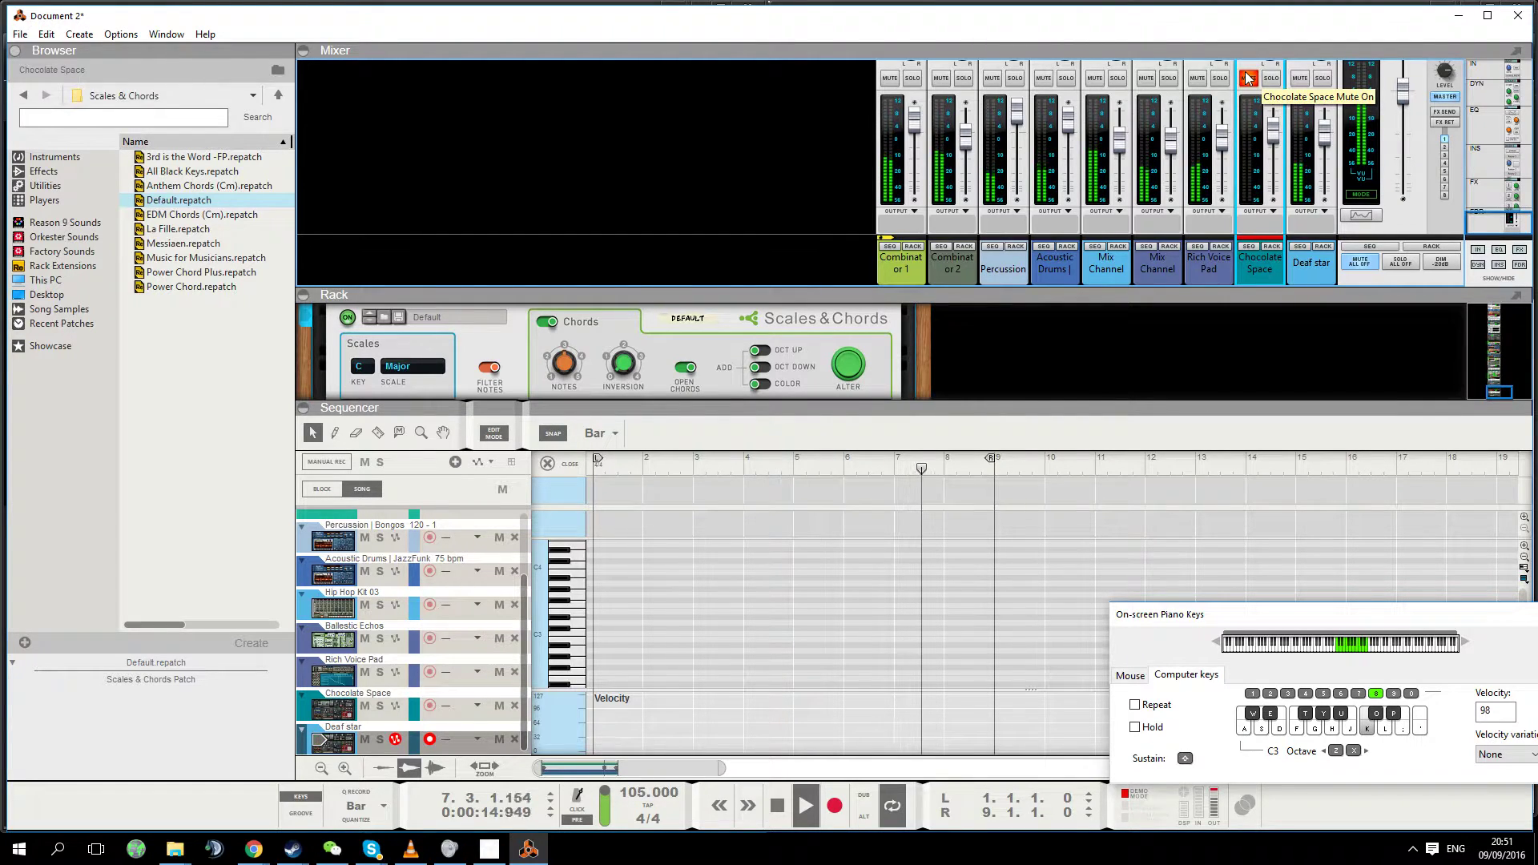
key("l")
key("j")
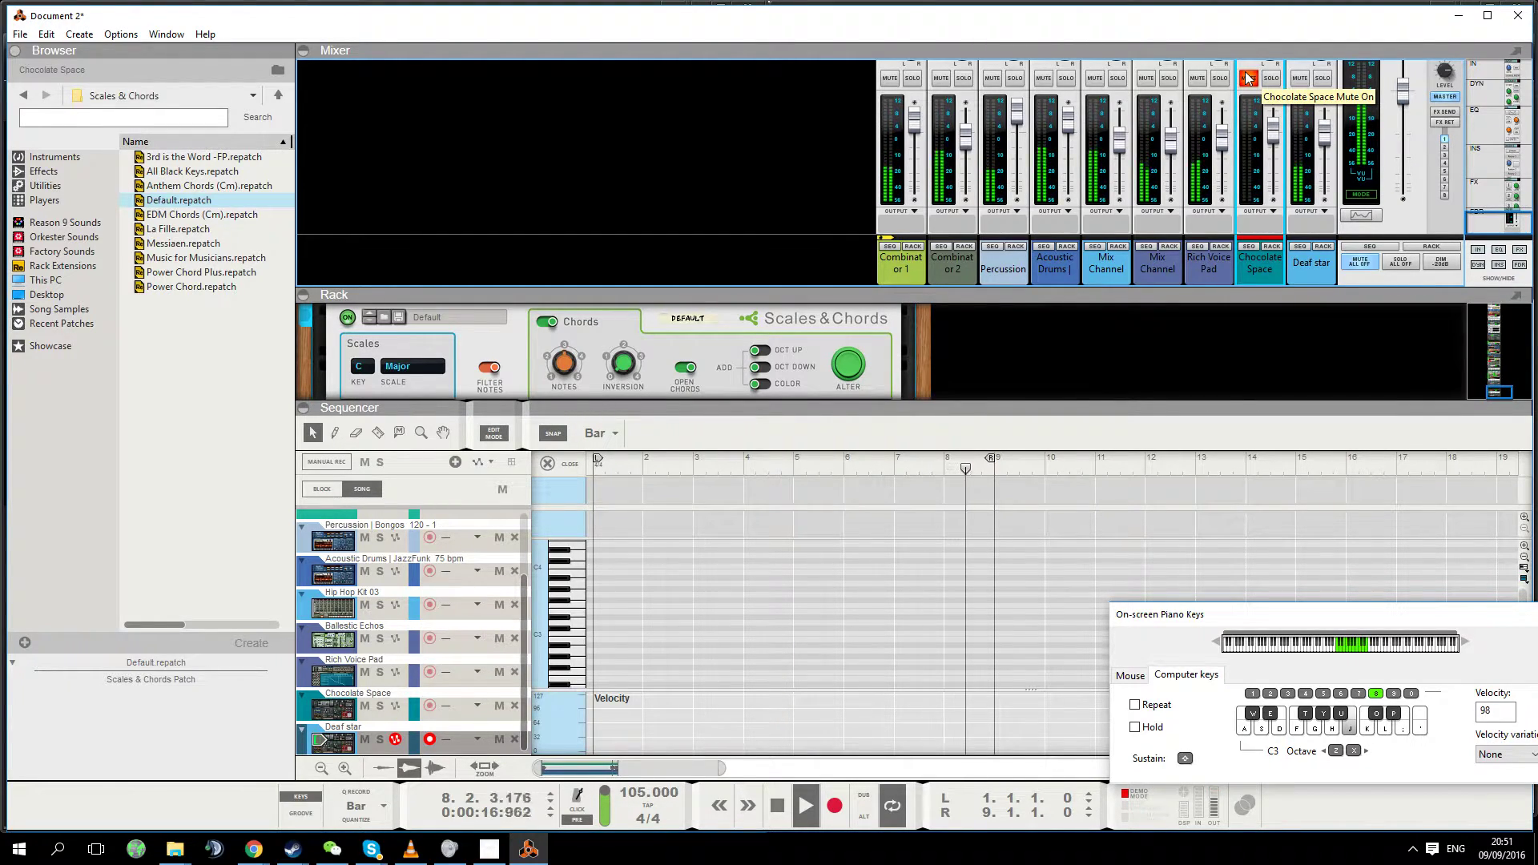
key("f")
key("h")
key("f")
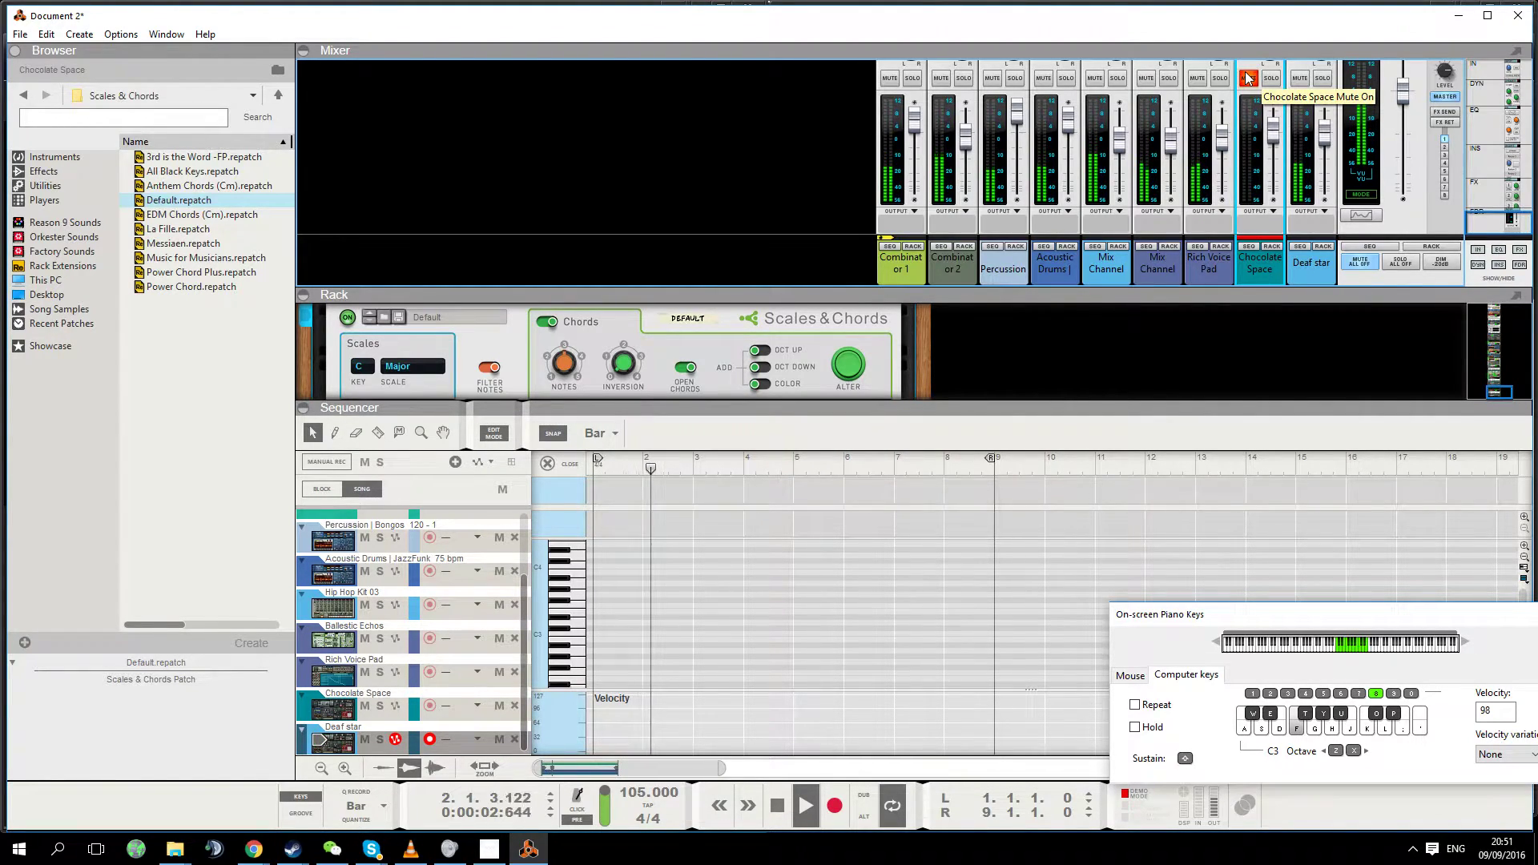
key("h")
key("d")
key("s")
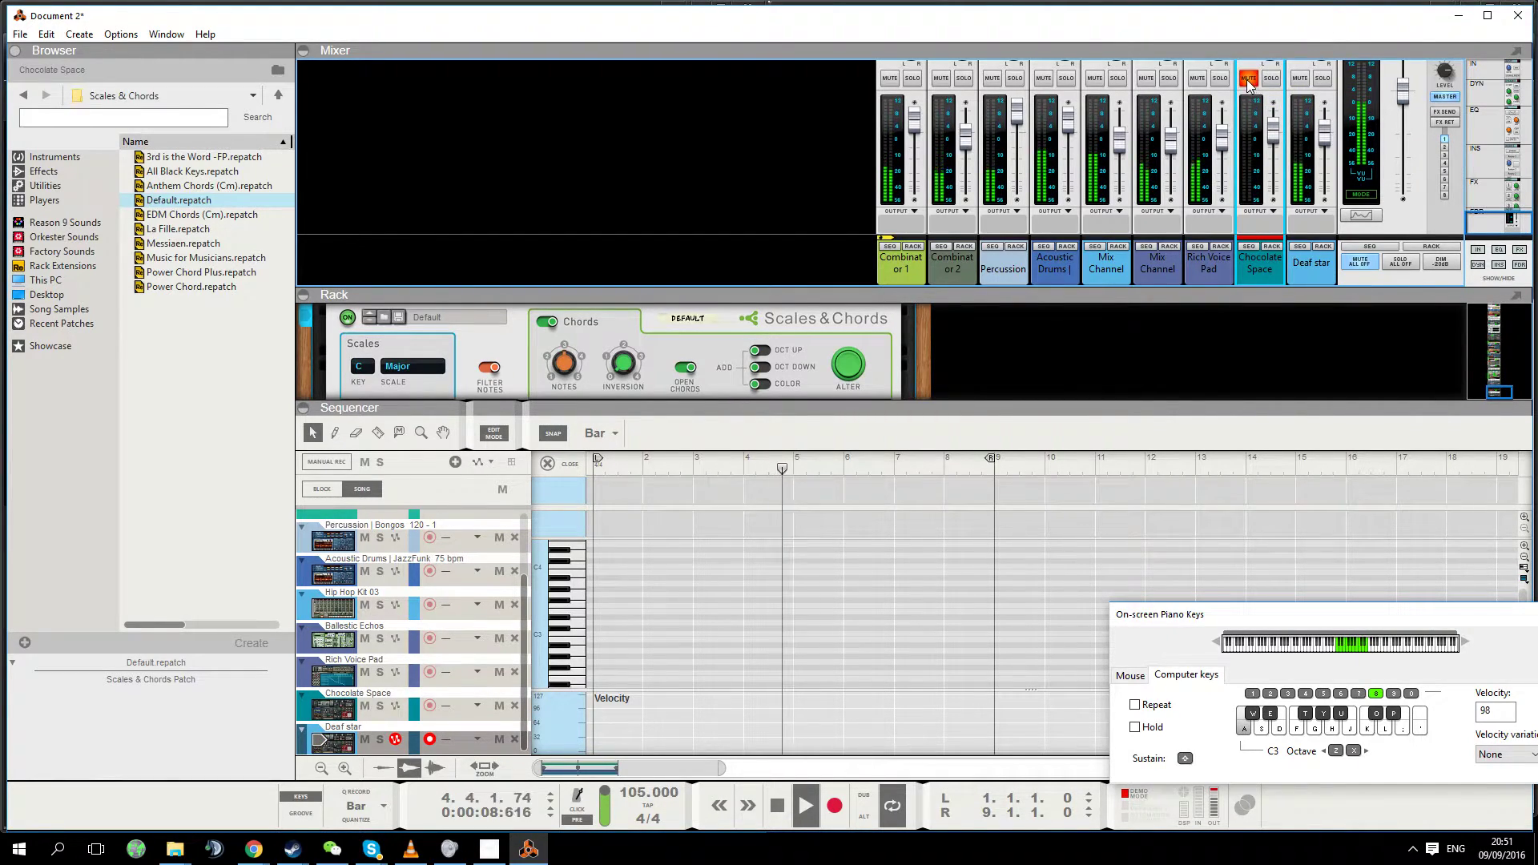
Step: Bring the Chocolate Space channel in and out of the mix twice during playback, leaving it muted
left_click(1249, 79)
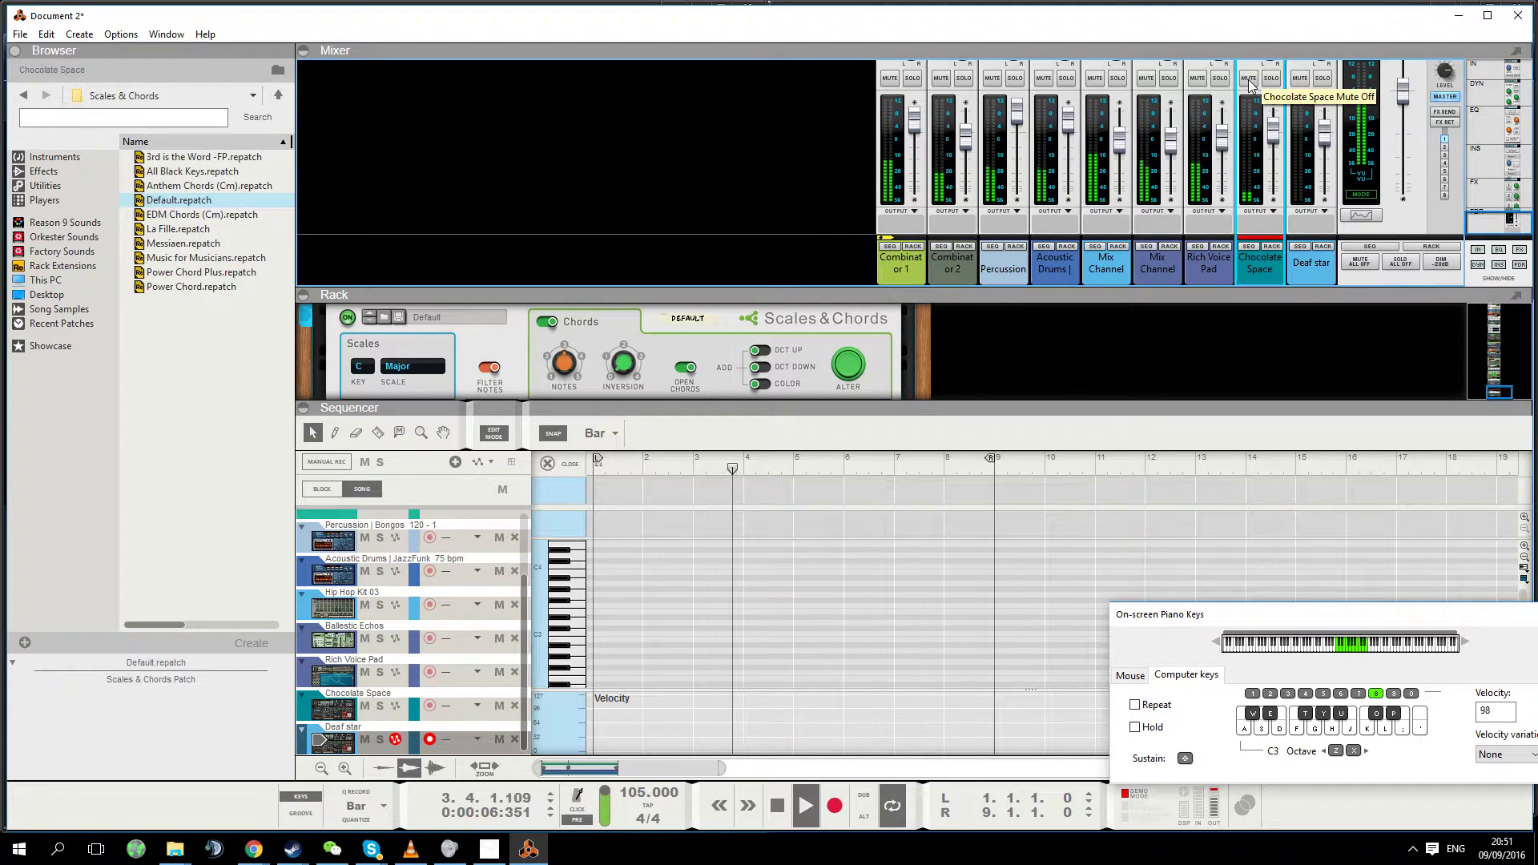
left_click(1249, 78)
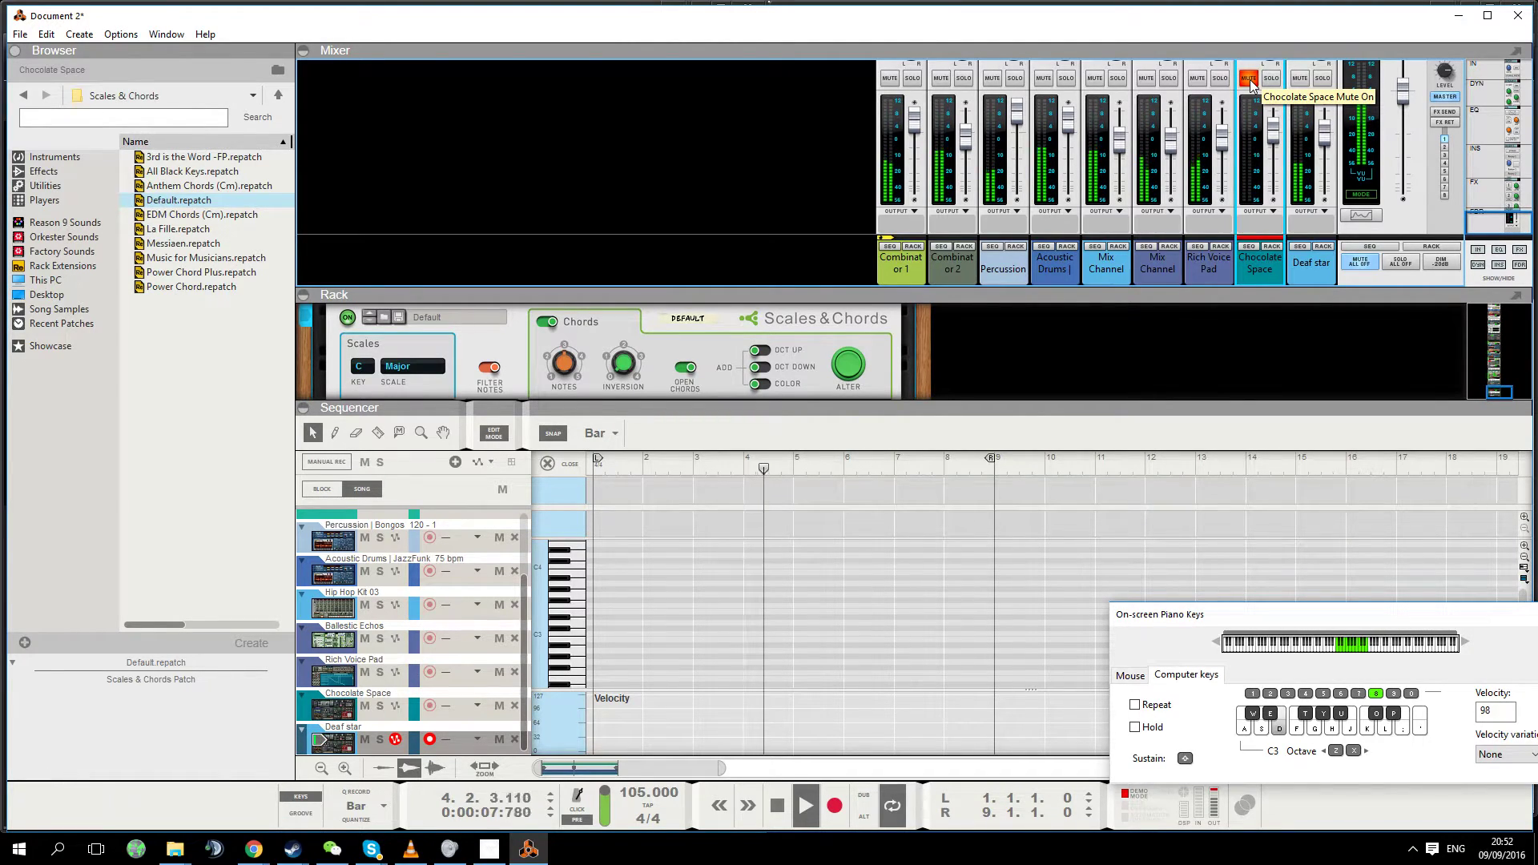
left_click(1250, 80)
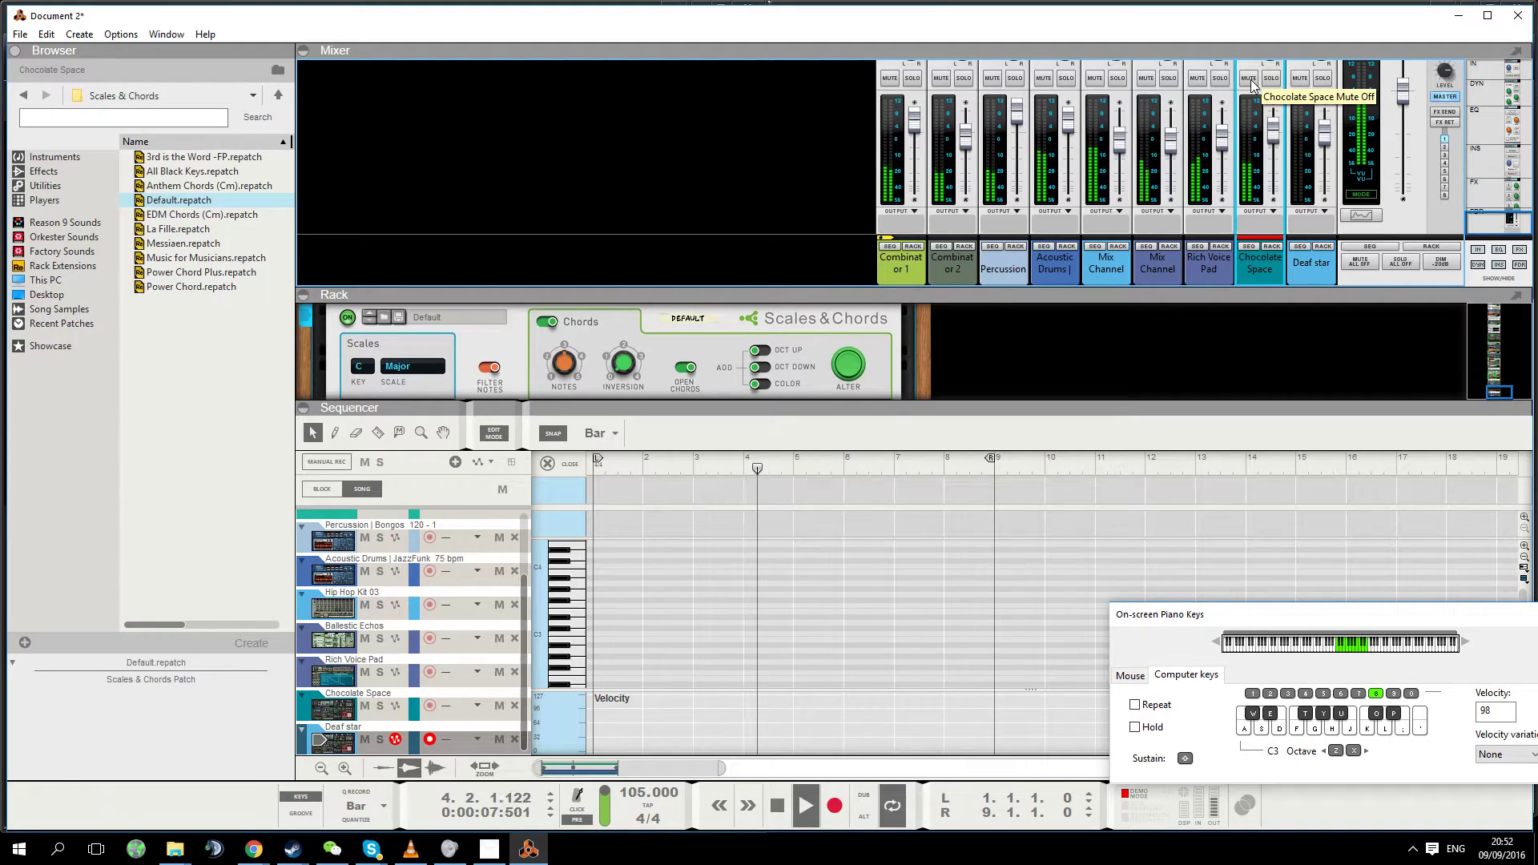
left_click(1250, 79)
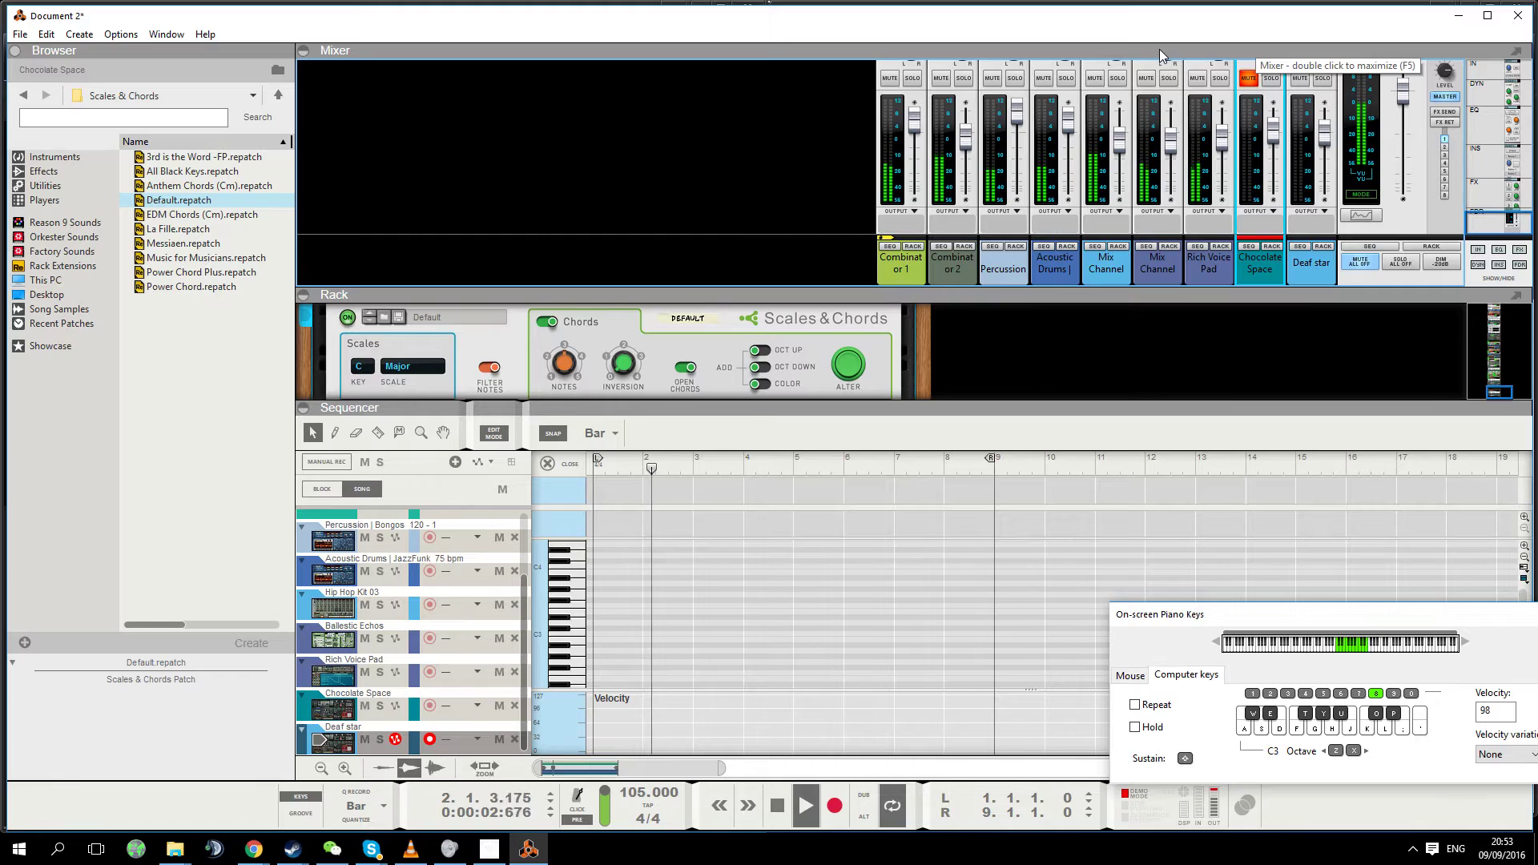
Step: Mute Rich Voice Pad, the second and first Mix Channels, Percussion and Acoustic Drums one after another to thin out the mix
left_click(1196, 80)
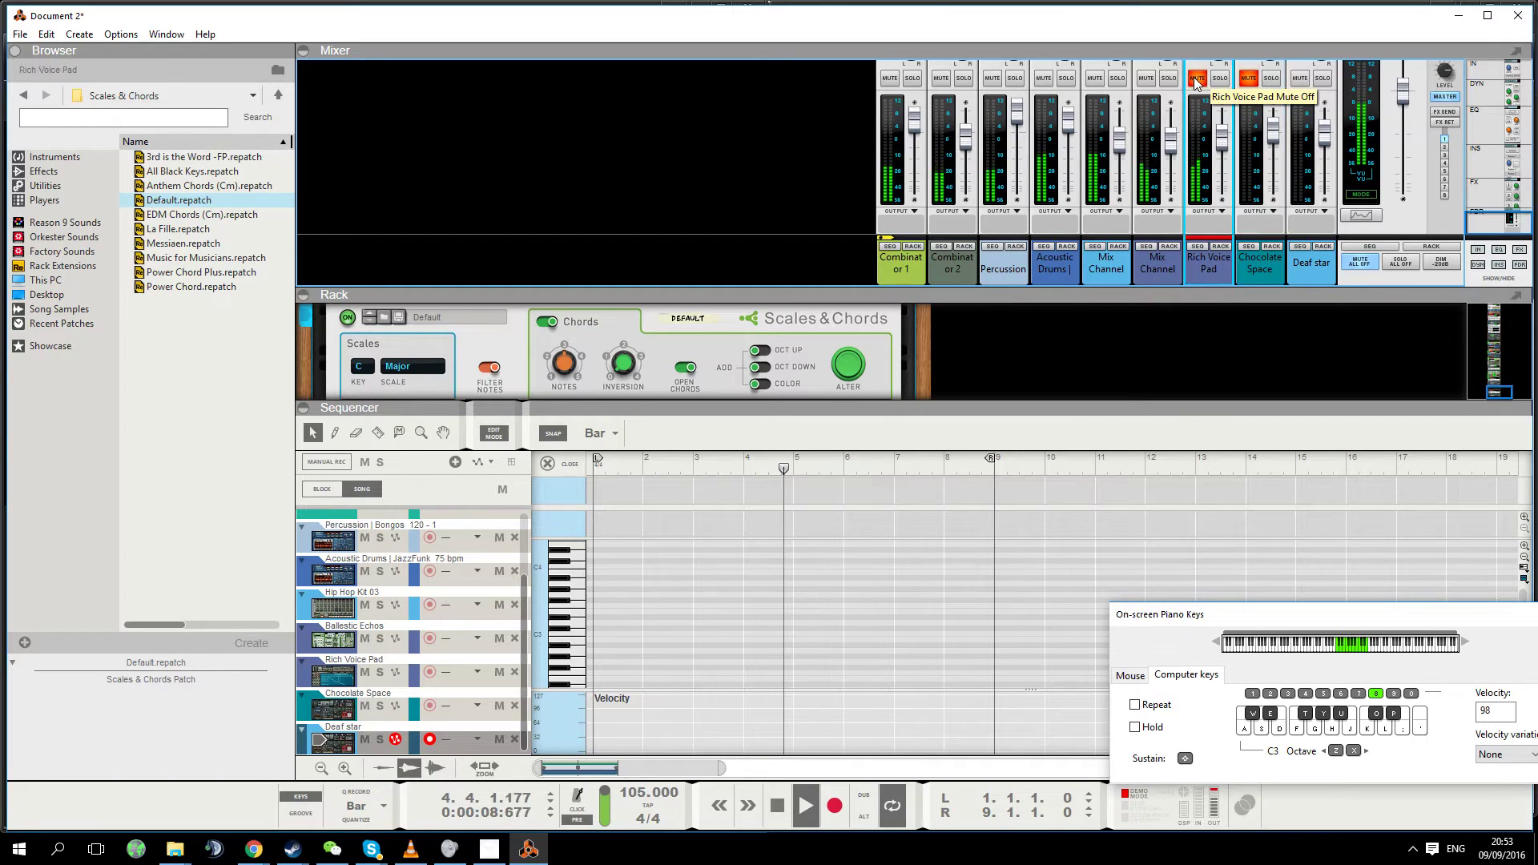
left_click(1146, 78)
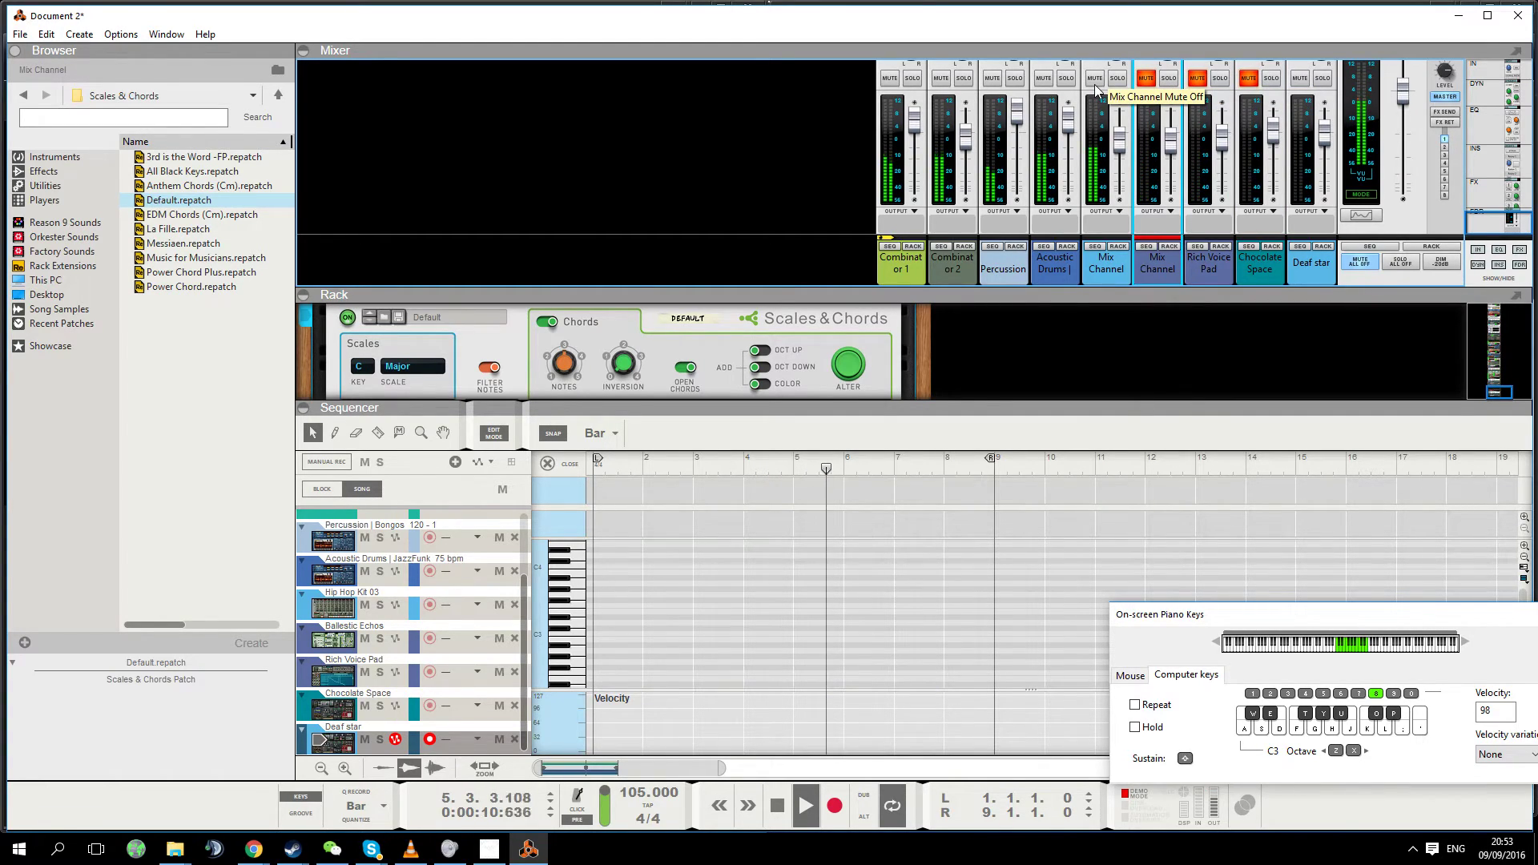
left_click(1093, 81)
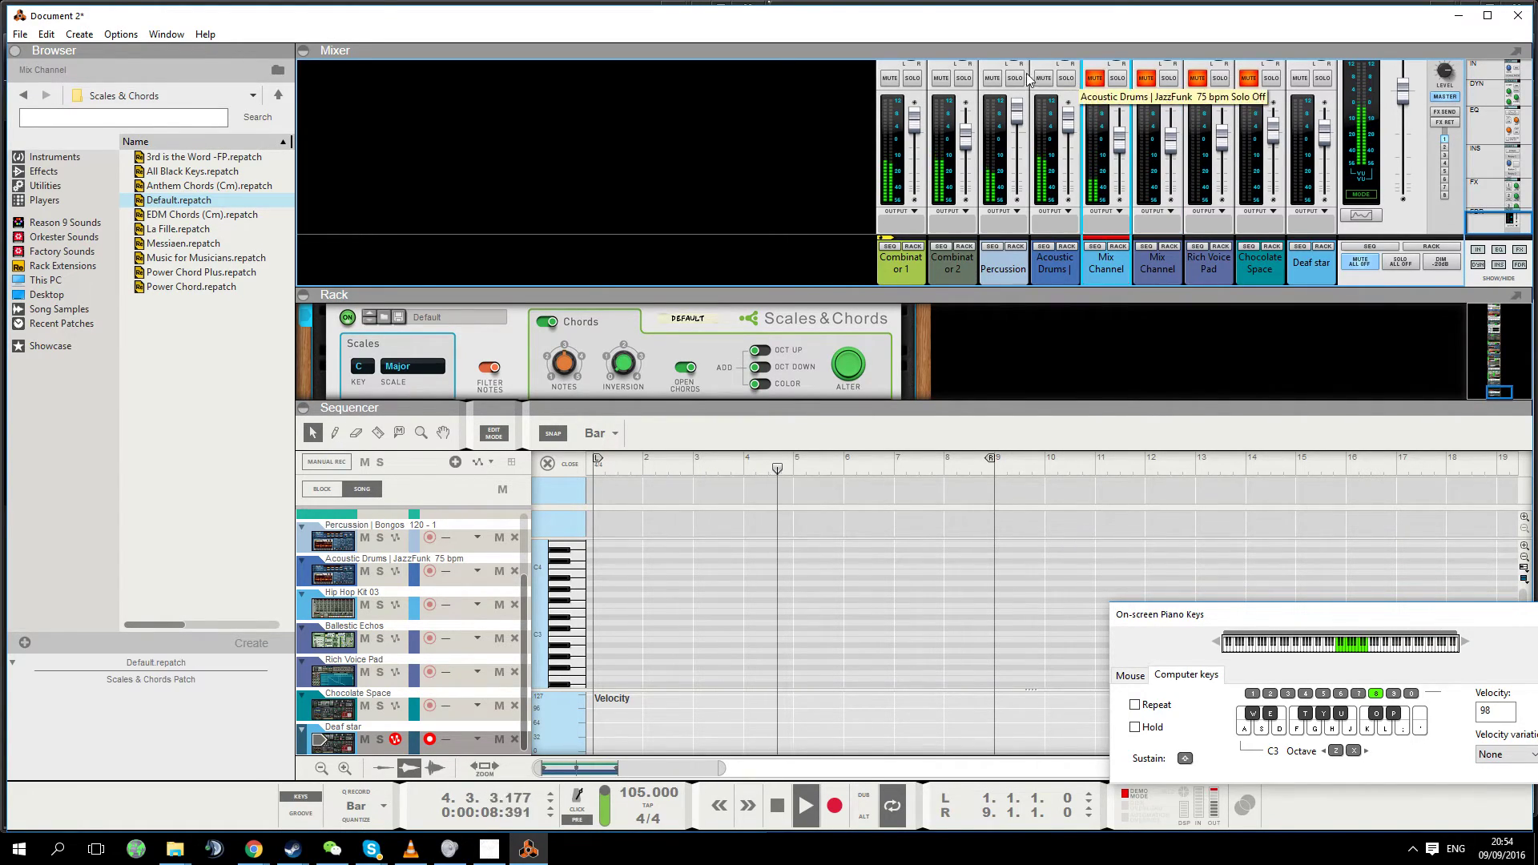
left_click(994, 80)
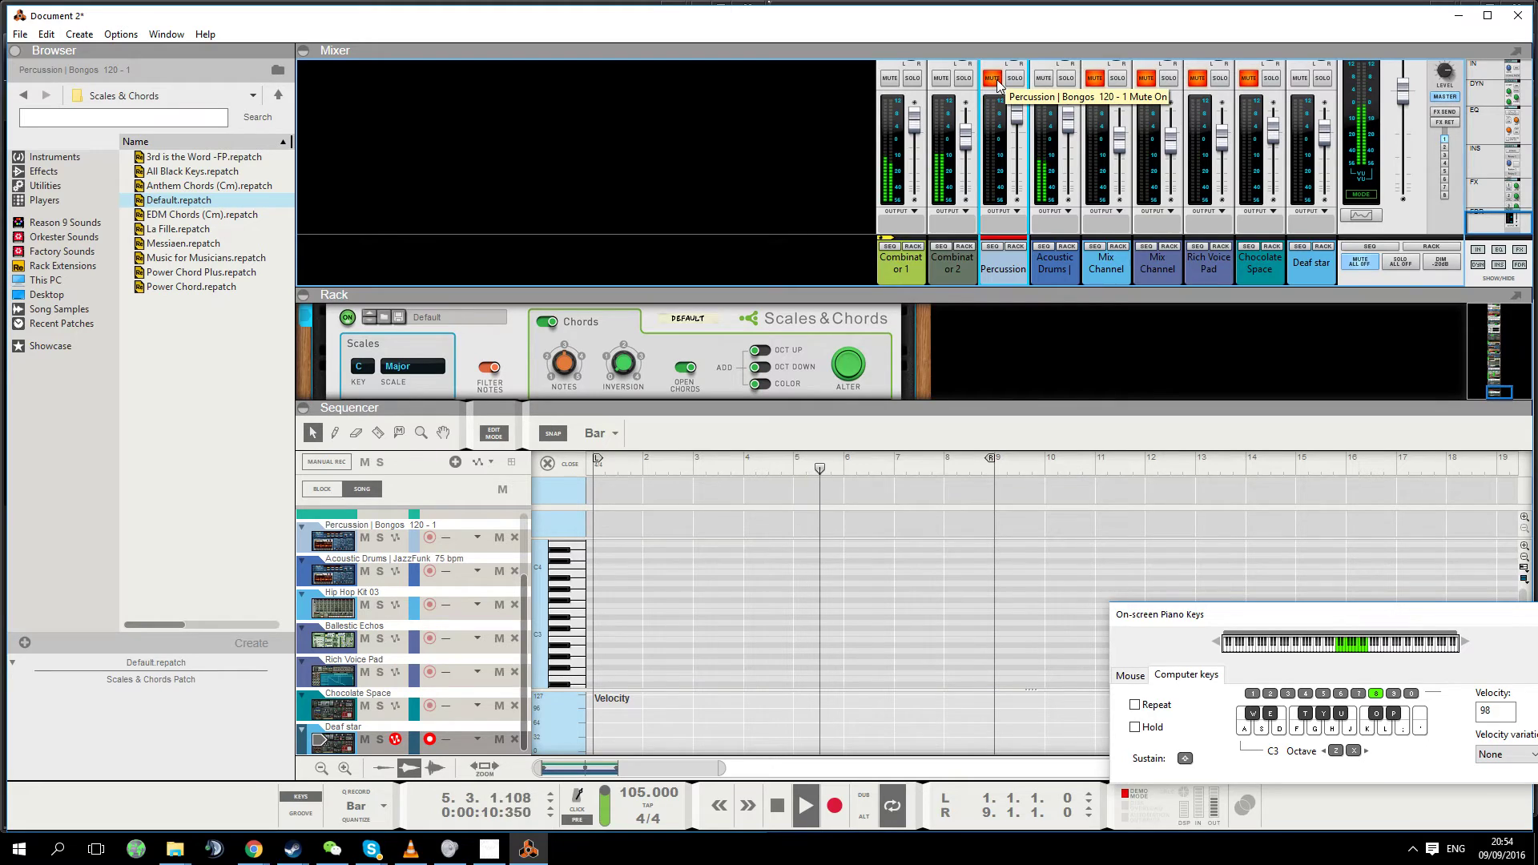
left_click(1044, 79)
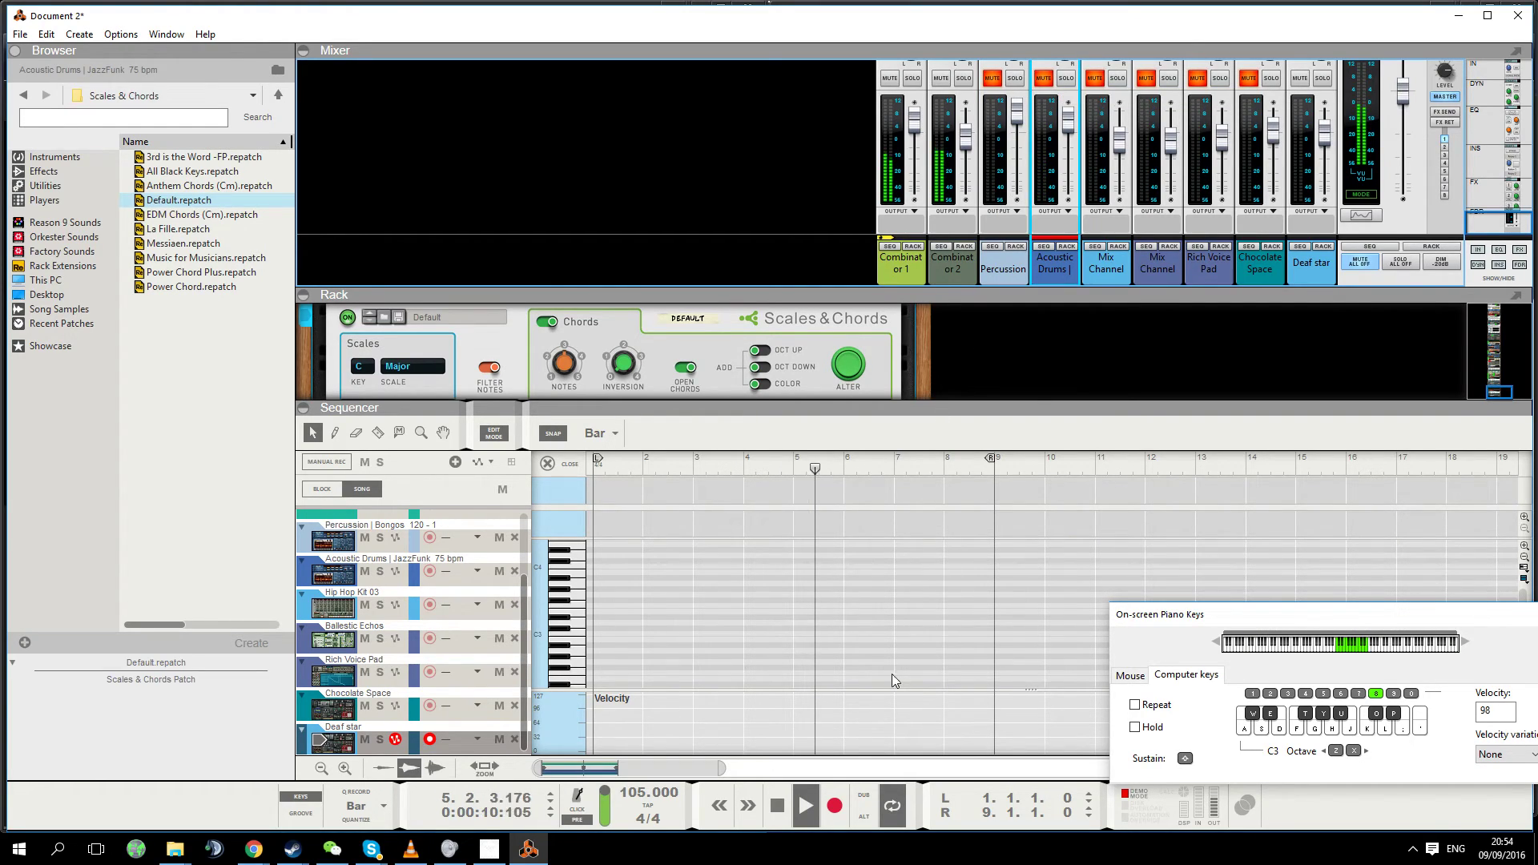